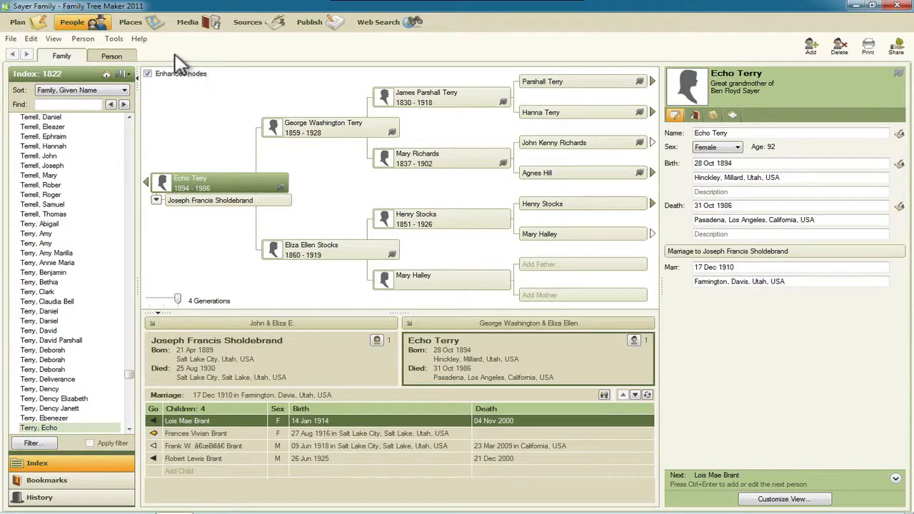
# Show the media Collection, whose eight items have broken thumbnails and a missing census image.
pyautogui.click(203, 34)
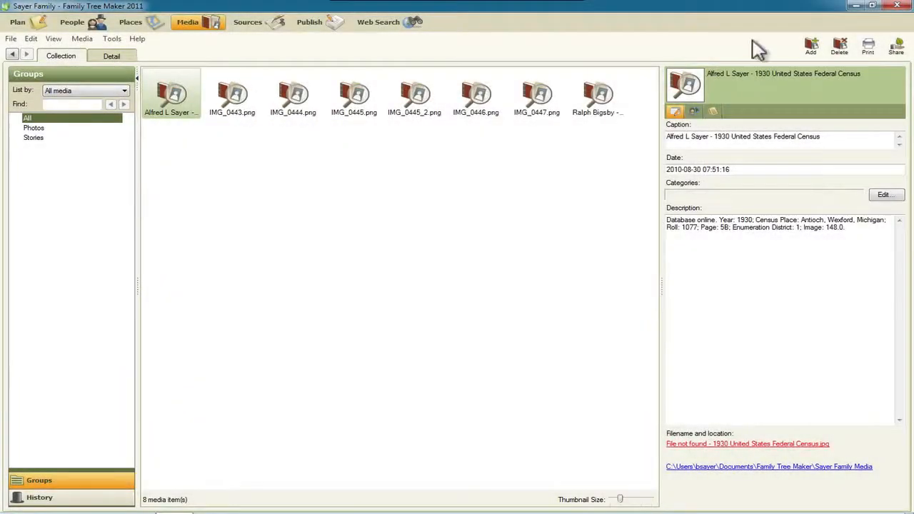
# Minimize Family Tree Maker and bring up a Windows Explorer window on the Libraries.
pyautogui.click(853, 9)
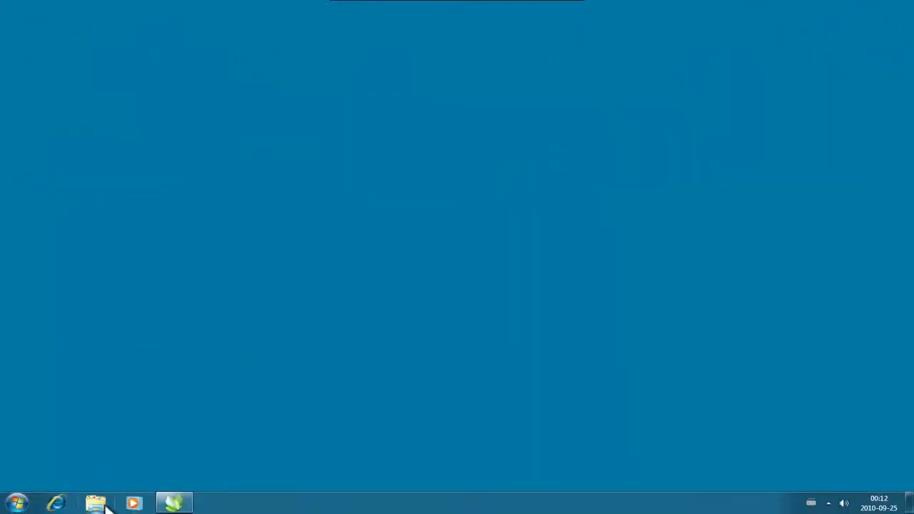
pyautogui.click(100, 504)
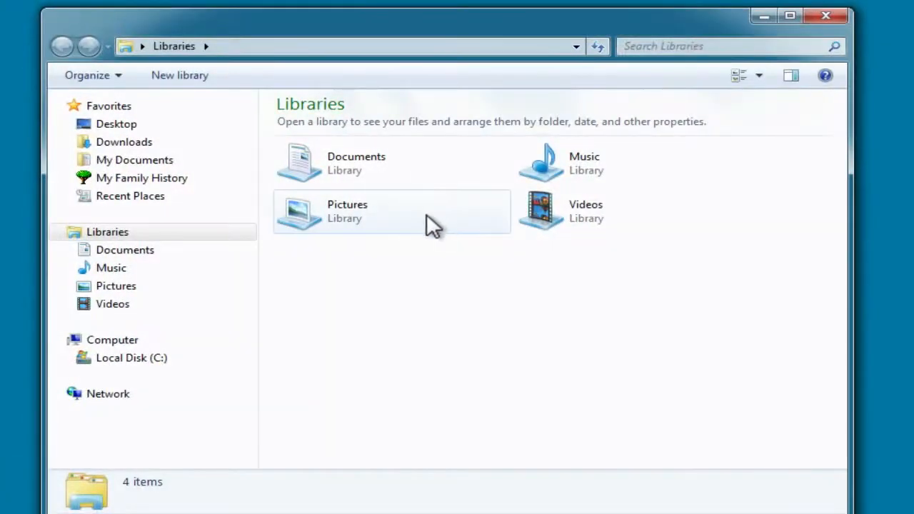
pyautogui.moveTo(141, 178)
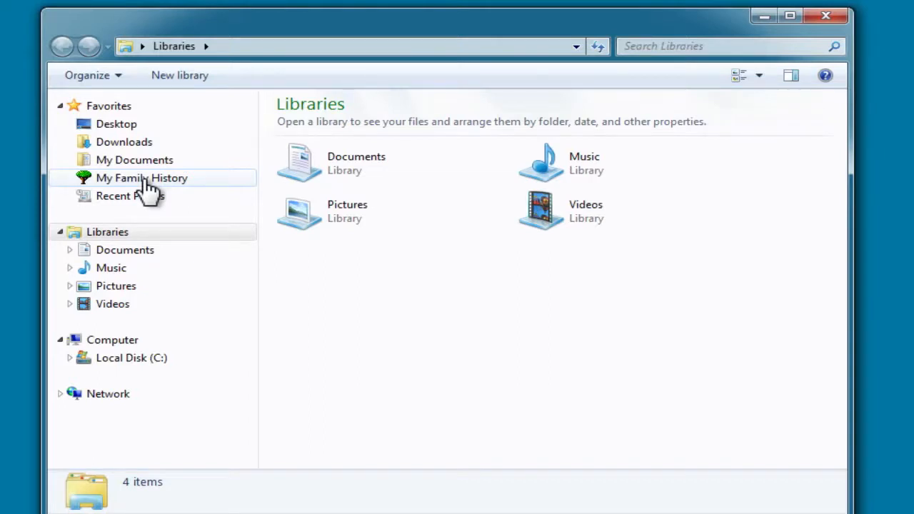
# Browse My Family History > Surnames > Terry into George Washington Terry's photo folder.
pyautogui.click(147, 183)
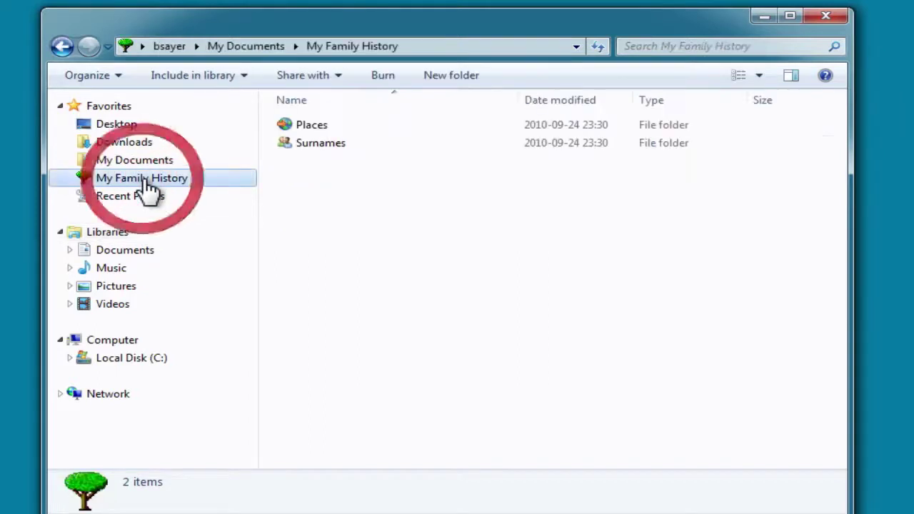
pyautogui.click(313, 141)
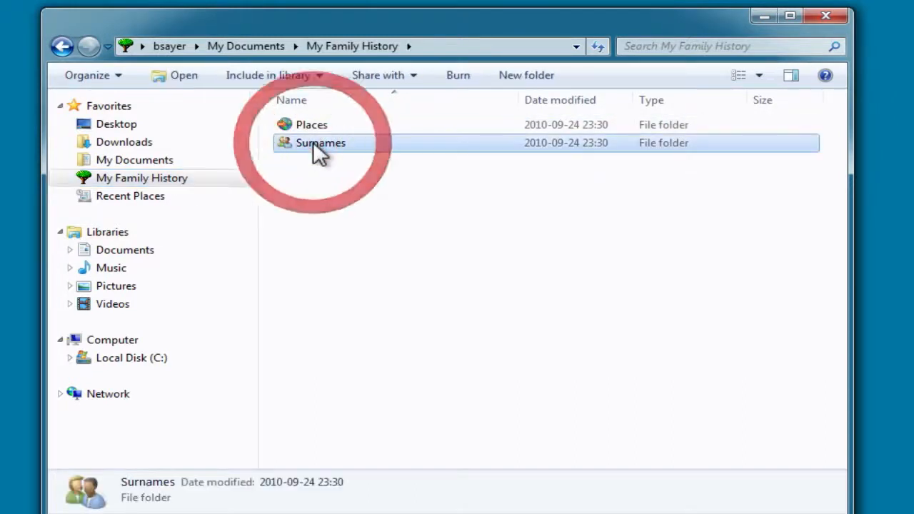
pyautogui.doubleClick(313, 141)
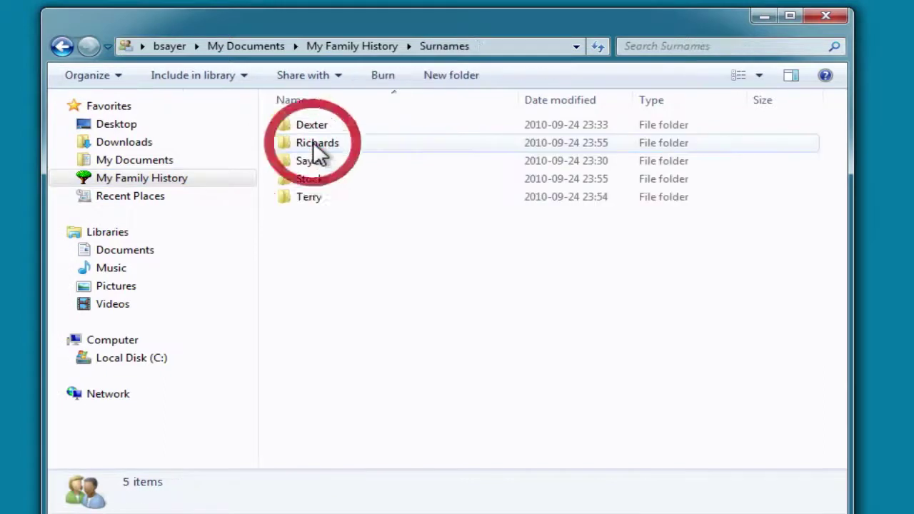
pyautogui.doubleClick(315, 194)
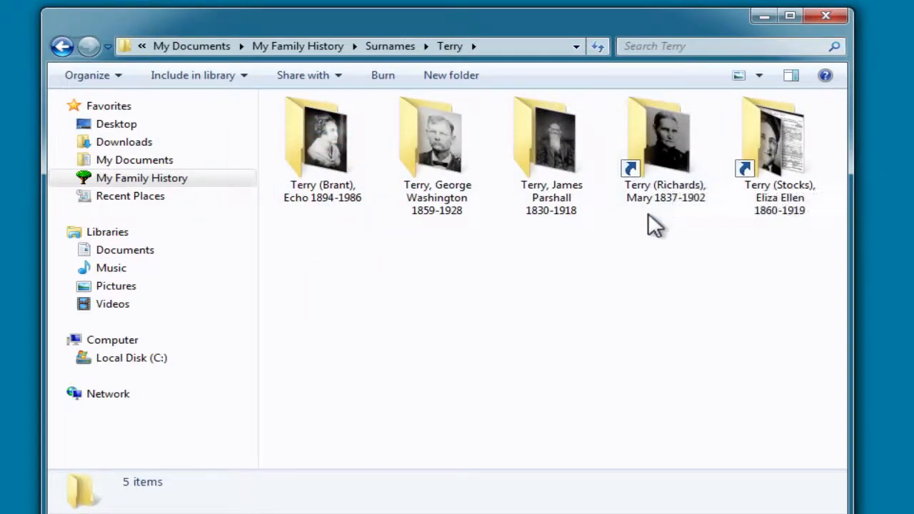
pyautogui.doubleClick(438, 141)
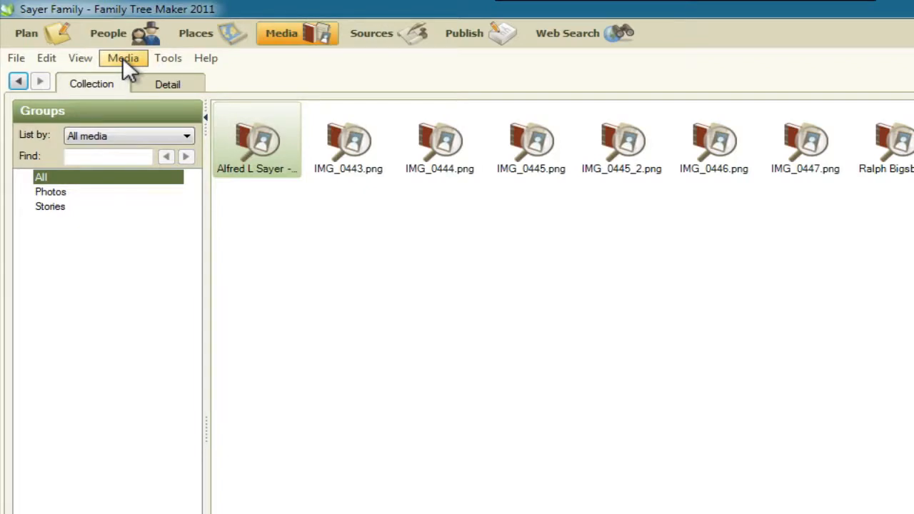
# Launch Find Missing Media from the Media menu, listing all eight items with unknown paths.
pyautogui.click(122, 57)
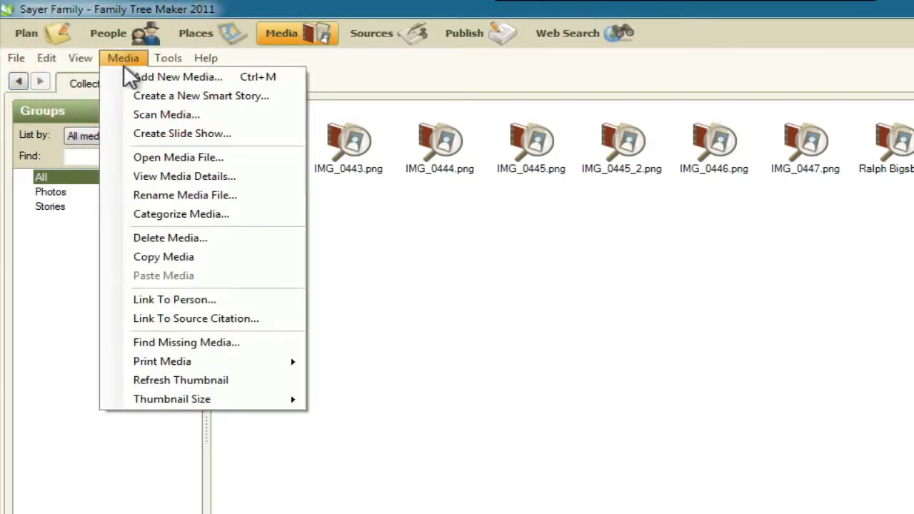
pyautogui.click(187, 343)
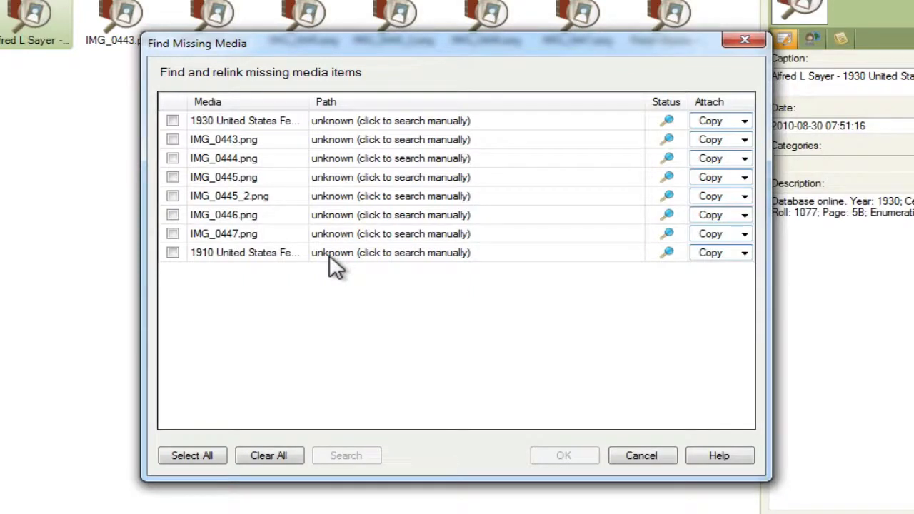
# Tick IMG_0444, IMG_0445 and IMG_0447, then Select All eight missing items.
pyautogui.click(173, 158)
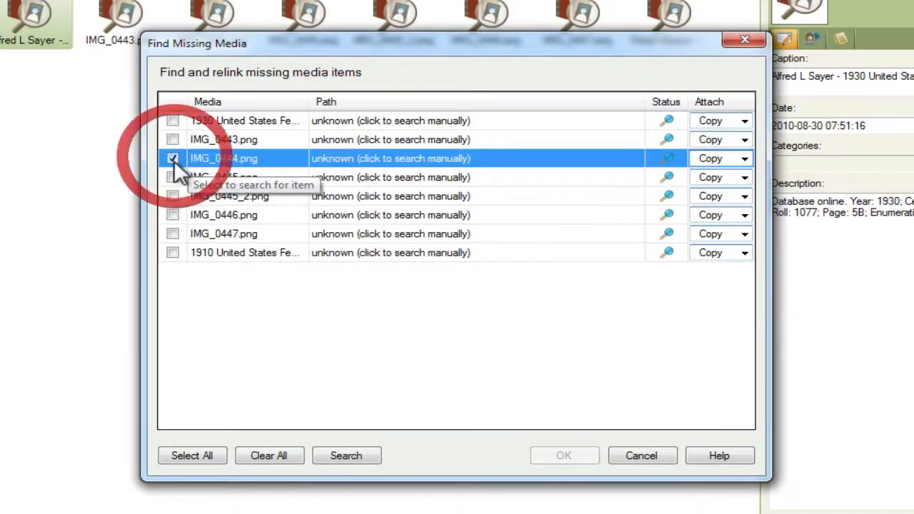
pyautogui.click(173, 177)
pyautogui.click(173, 231)
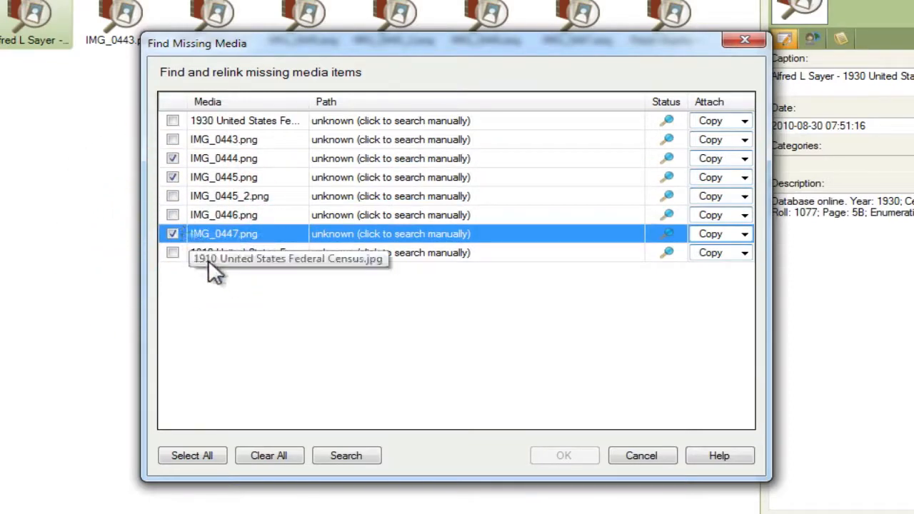
pyautogui.click(195, 454)
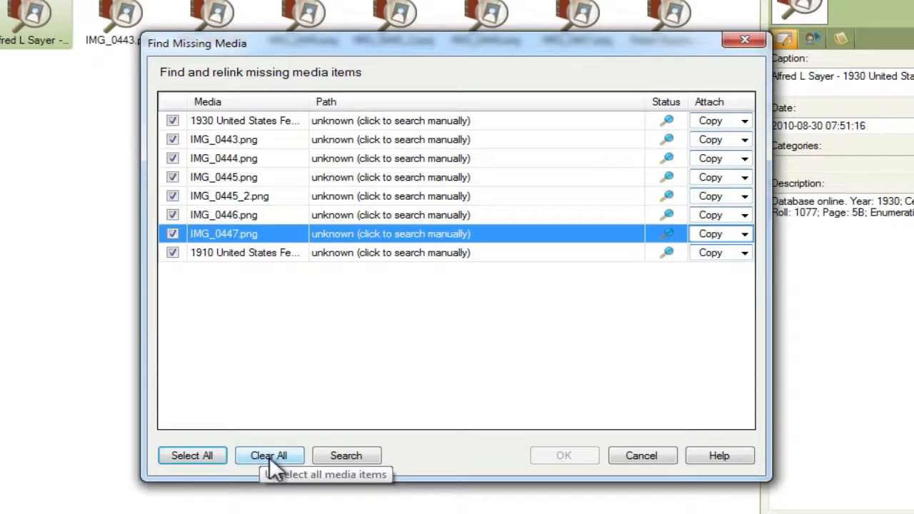
# Search the computer so all eight missing files get found paths in My Family History.
pyautogui.click(345, 456)
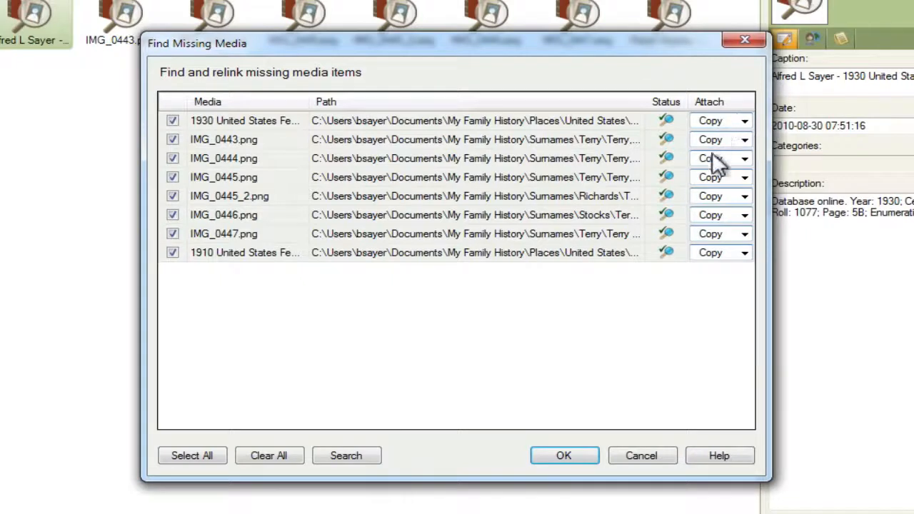
# Change Attach from Copy to Link for the 1930 census, IMG_0443, IMG_0444 and IMG_0445.
pyautogui.click(747, 118)
pyautogui.click(746, 120)
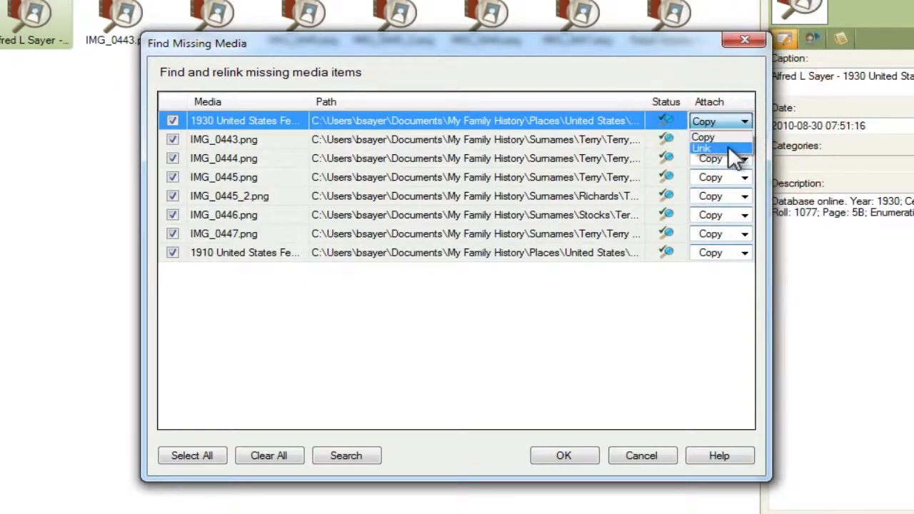
pyautogui.click(729, 149)
pyautogui.click(742, 142)
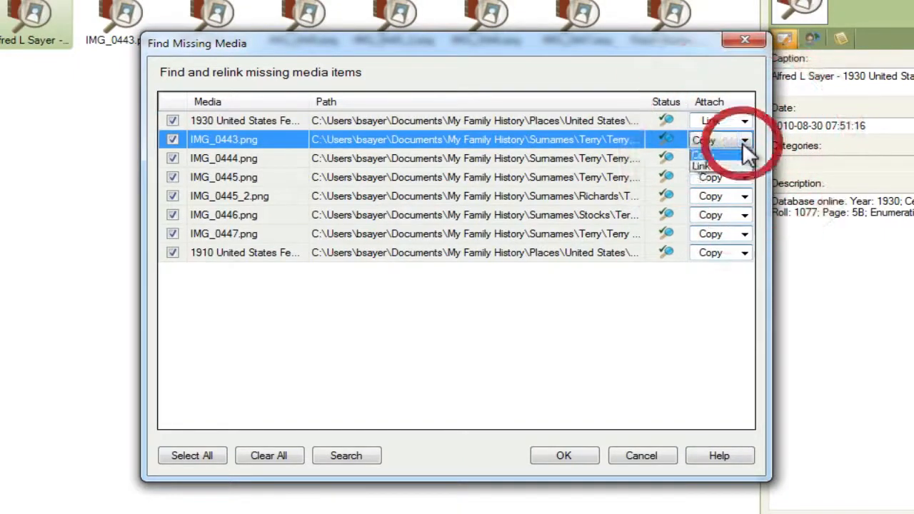
pyautogui.click(744, 158)
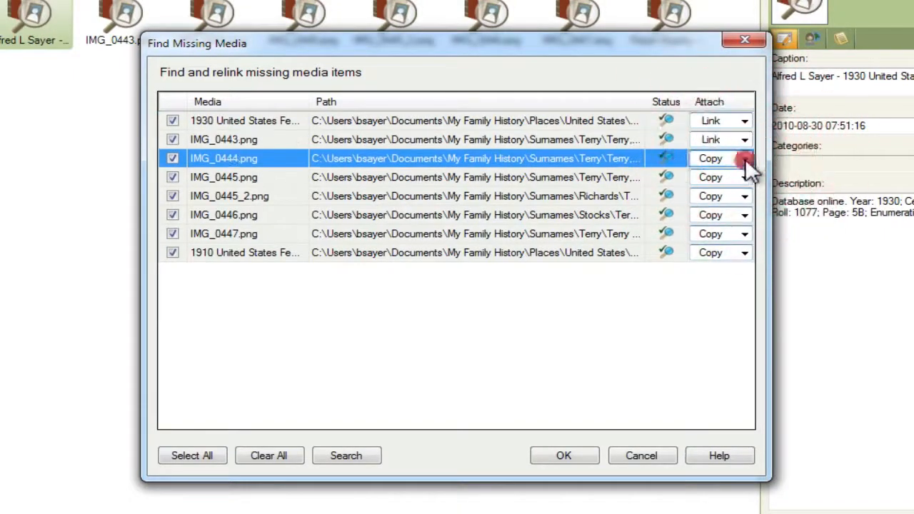
pyautogui.click(741, 183)
pyautogui.click(744, 180)
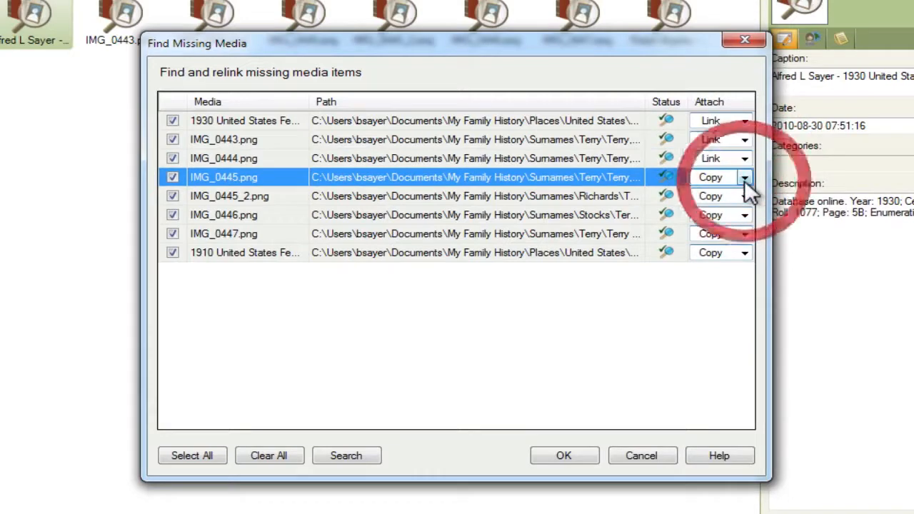
pyautogui.click(745, 175)
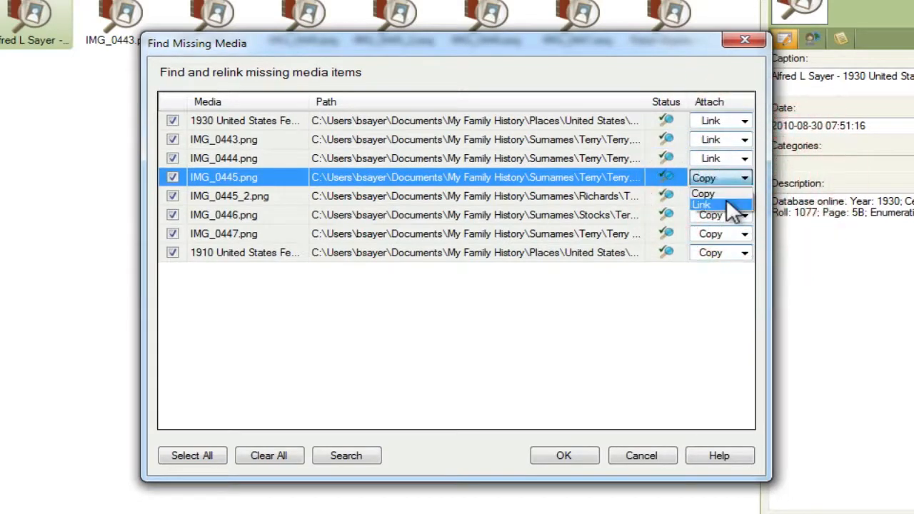
pyautogui.click(741, 202)
# Change Attach to Link for IMG_0445_2, IMG_0446, IMG_0447 and the 1910 census.
pyautogui.click(744, 197)
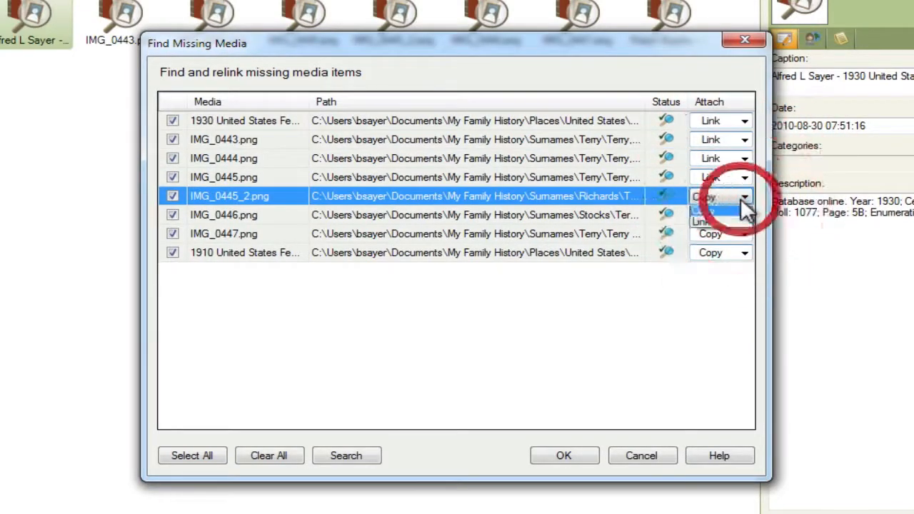
pyautogui.click(744, 197)
pyautogui.click(736, 228)
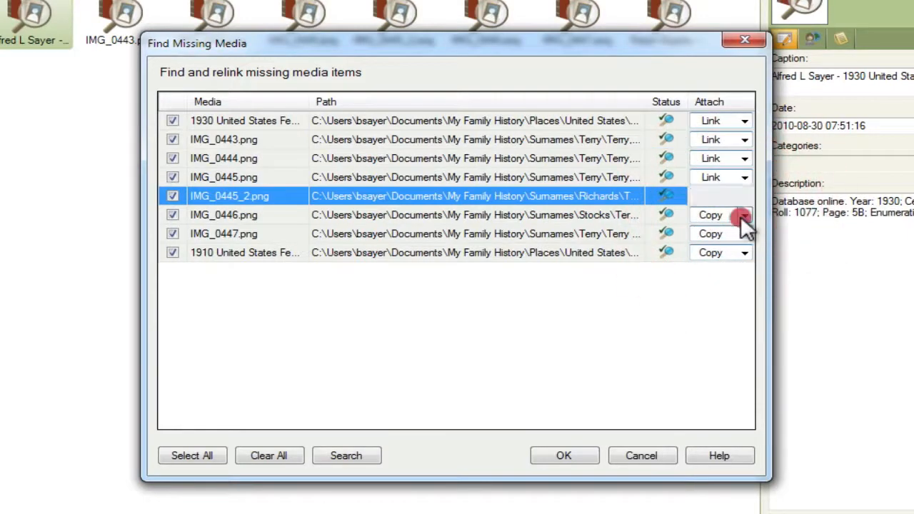
pyautogui.click(744, 215)
pyautogui.click(736, 243)
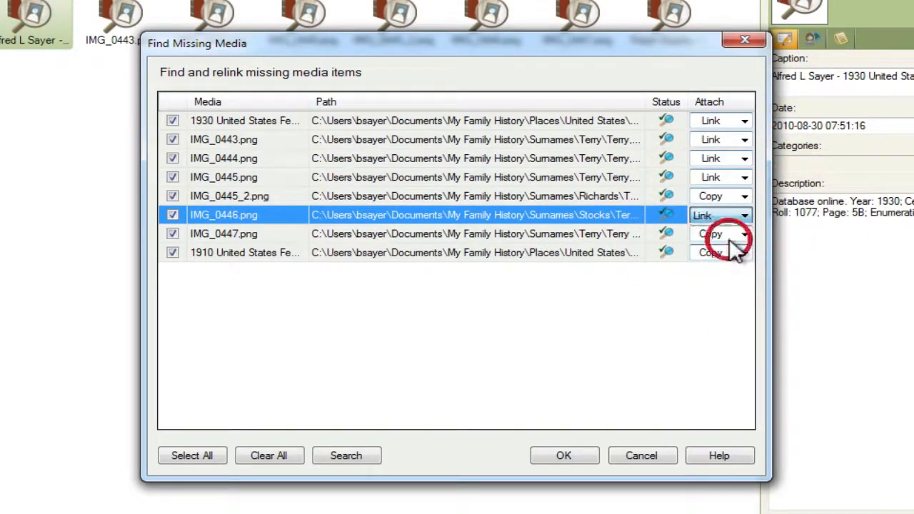
pyautogui.click(744, 197)
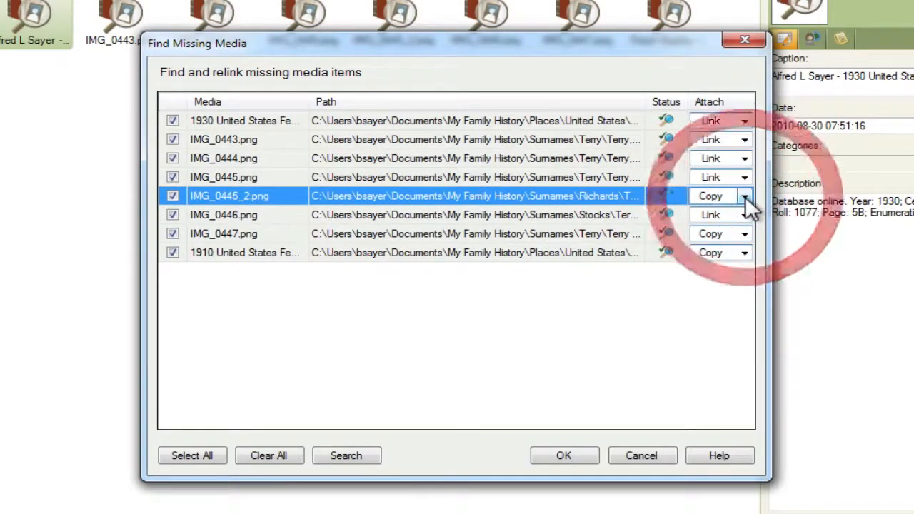
pyautogui.click(744, 197)
pyautogui.click(738, 224)
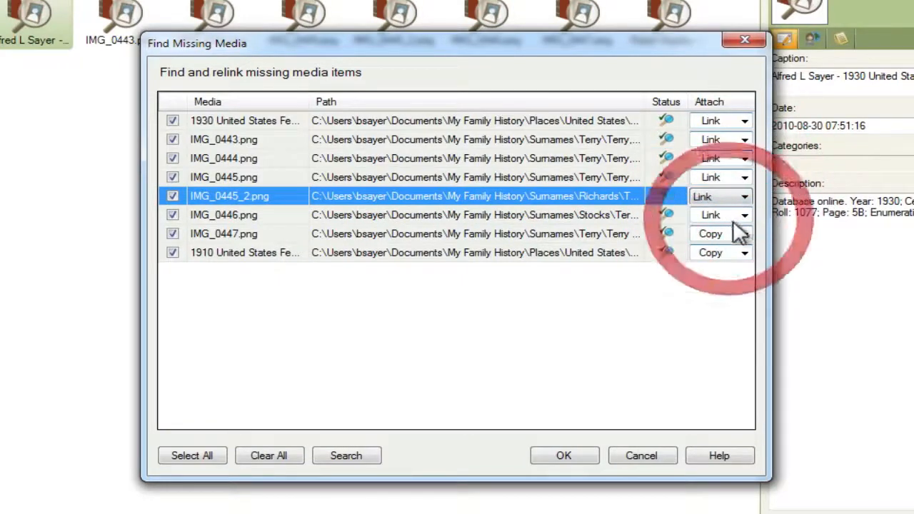
pyautogui.click(743, 235)
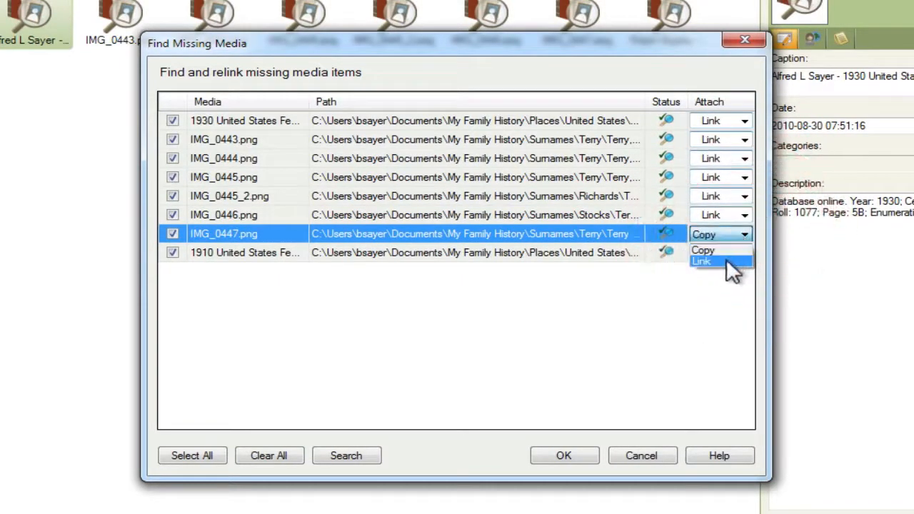
pyautogui.click(732, 262)
pyautogui.click(743, 251)
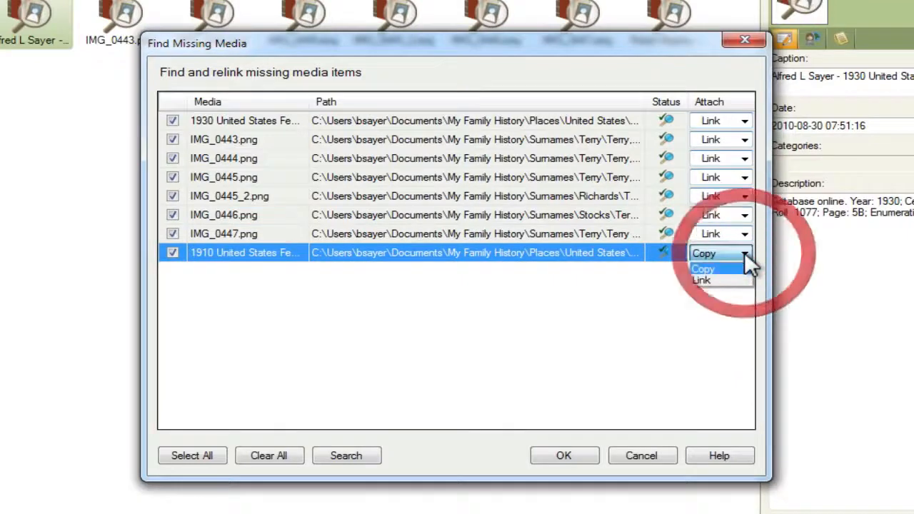
pyautogui.click(713, 275)
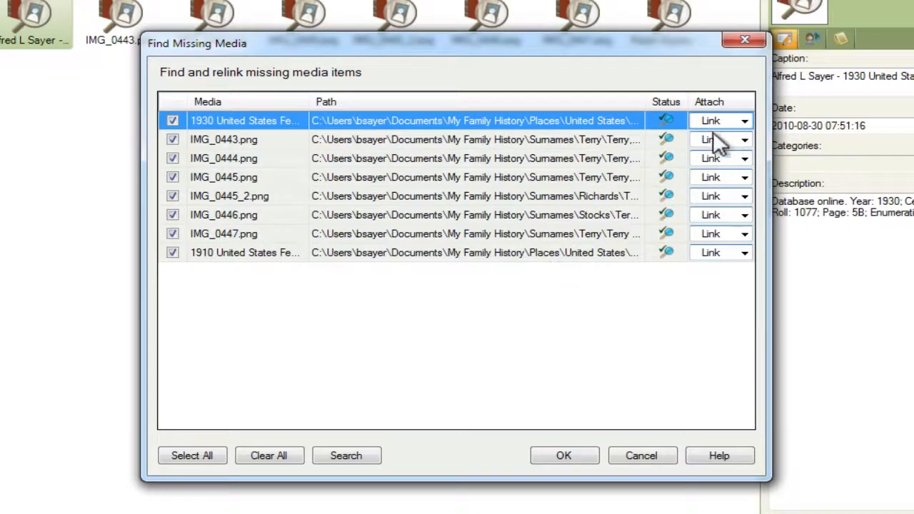
pyautogui.click(567, 457)
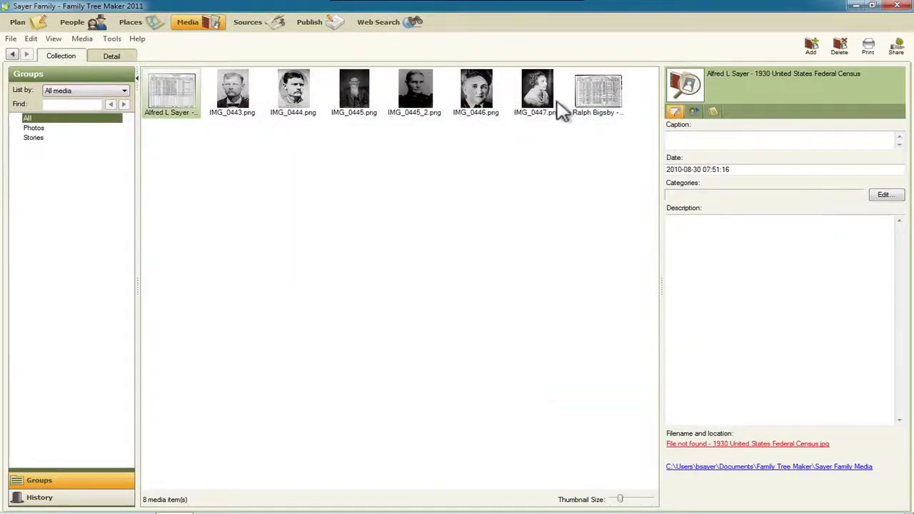
pyautogui.click(84, 27)
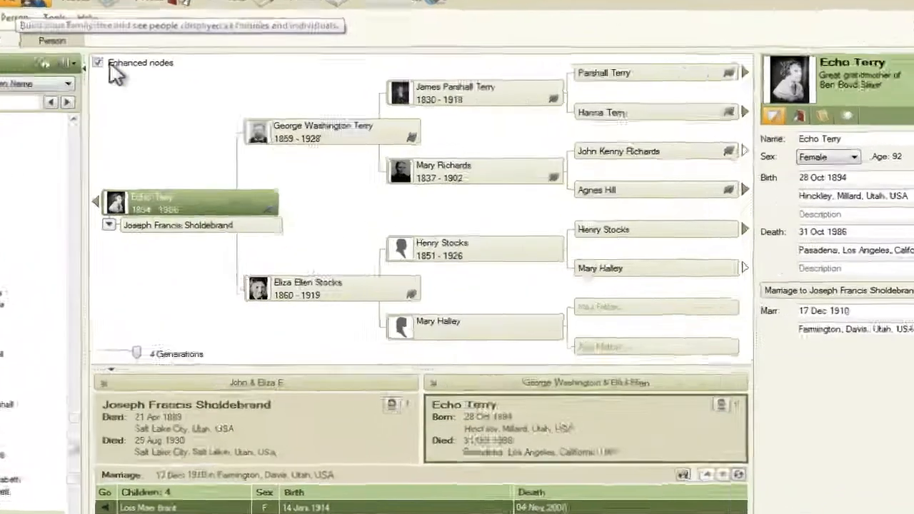